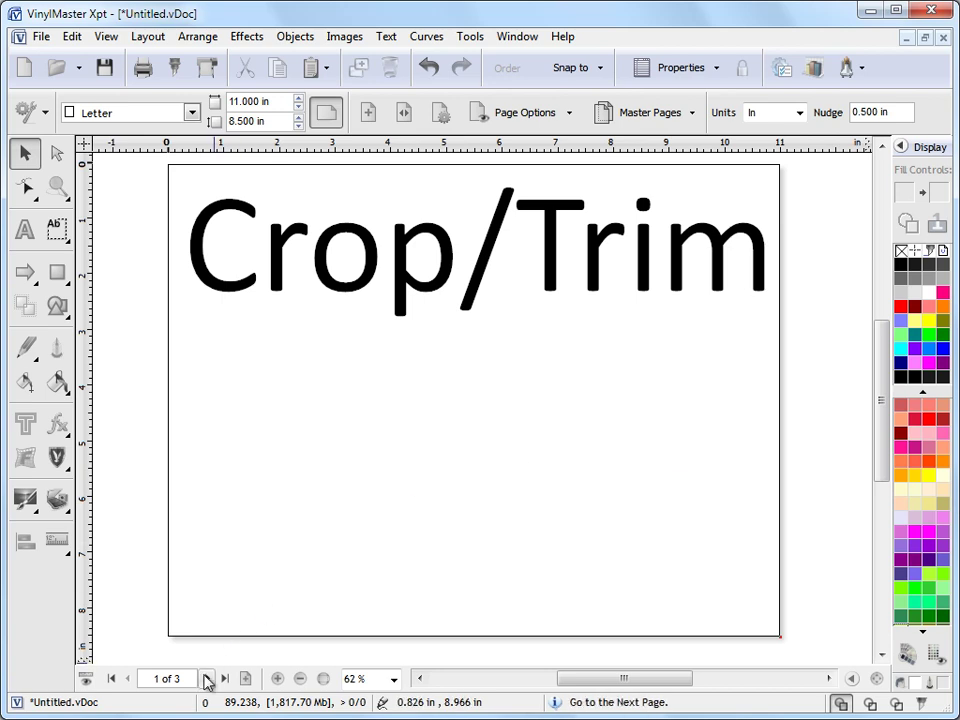
# Advance to page 2, the grey 24 × 24 in banner with white name and title.
pyautogui.click(207, 678)
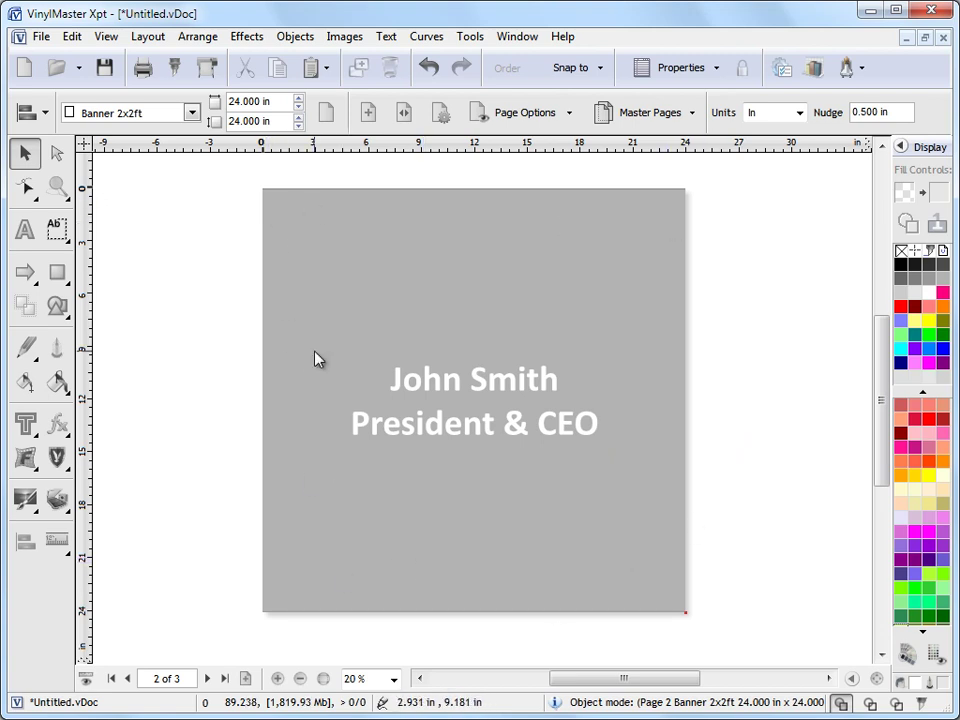
# Jump to page 3's window sign, switch page Dimensions on, and select the sign lettering.
pyautogui.click(221, 679)
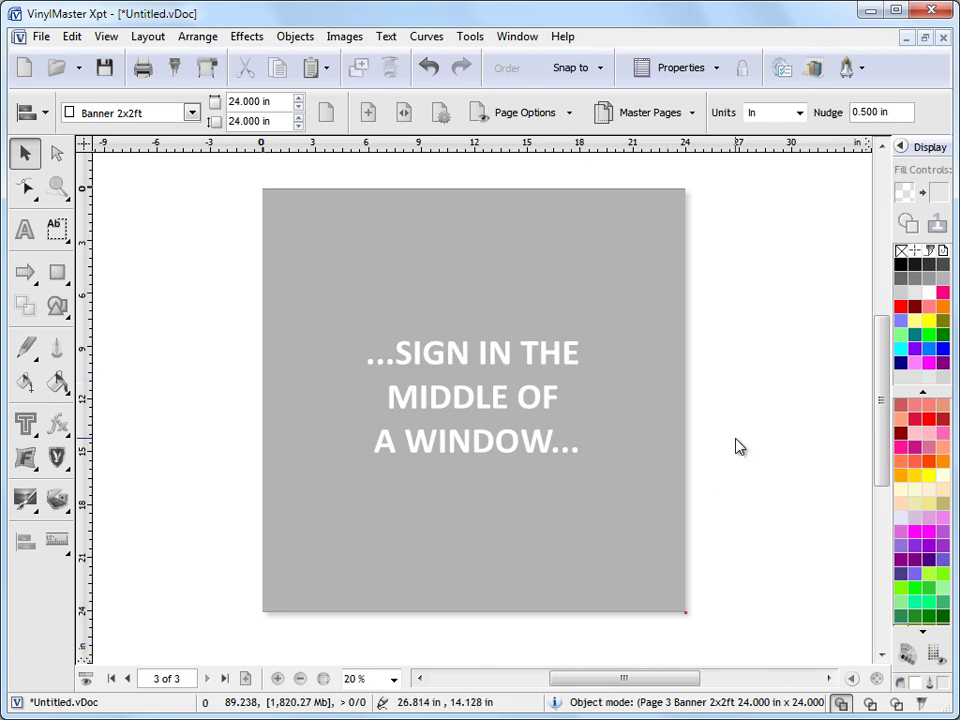
pyautogui.click(570, 112)
pyautogui.moveTo(508, 244)
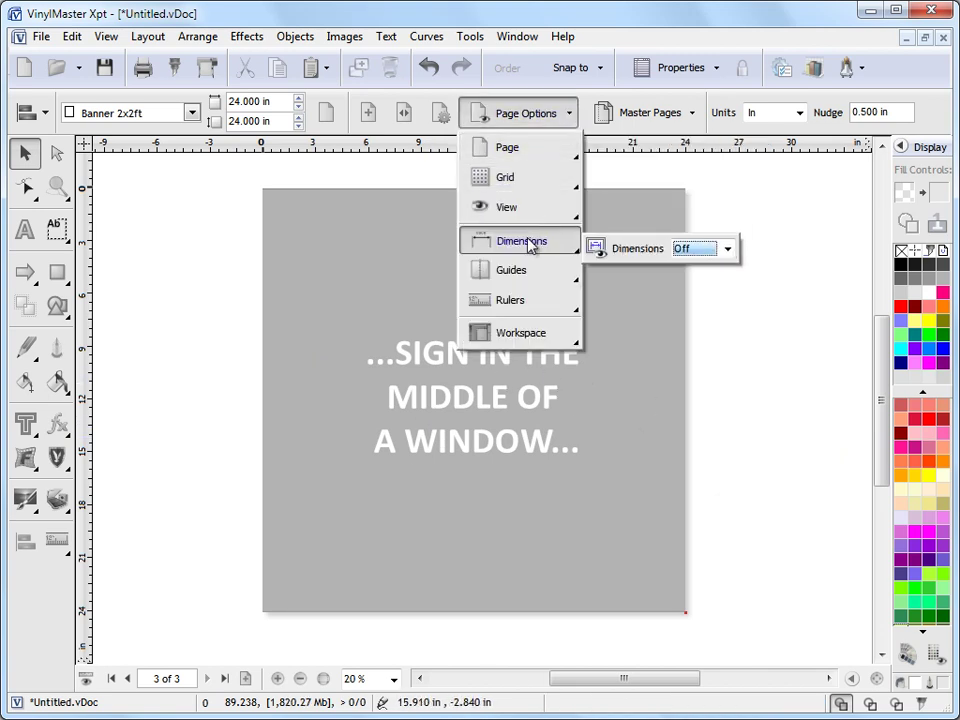
pyautogui.click(680, 249)
pyautogui.click(688, 278)
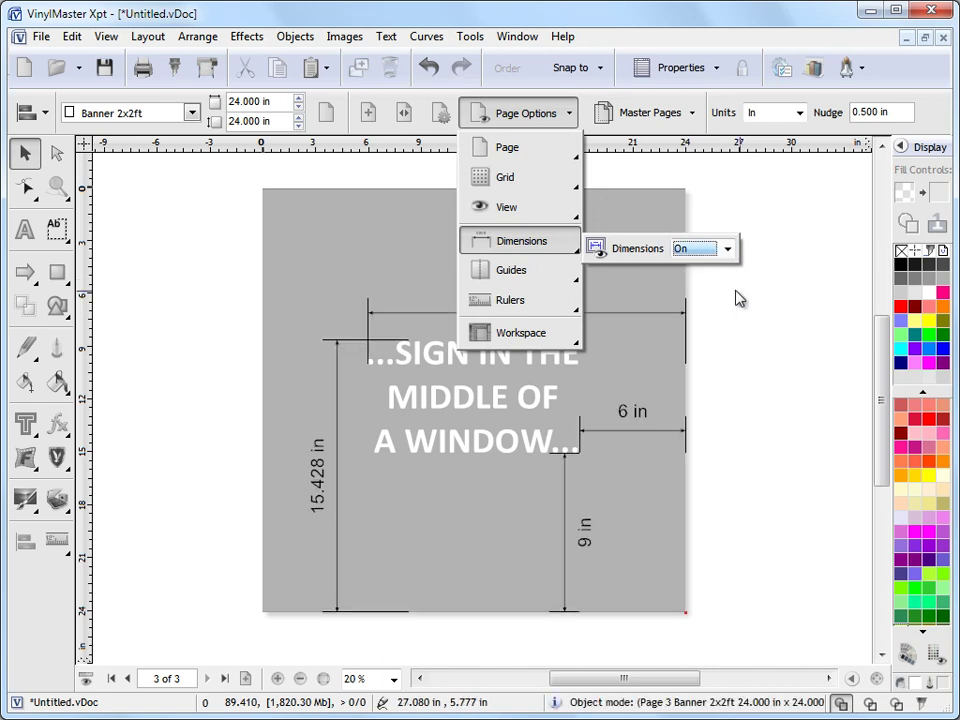
pyautogui.click(778, 361)
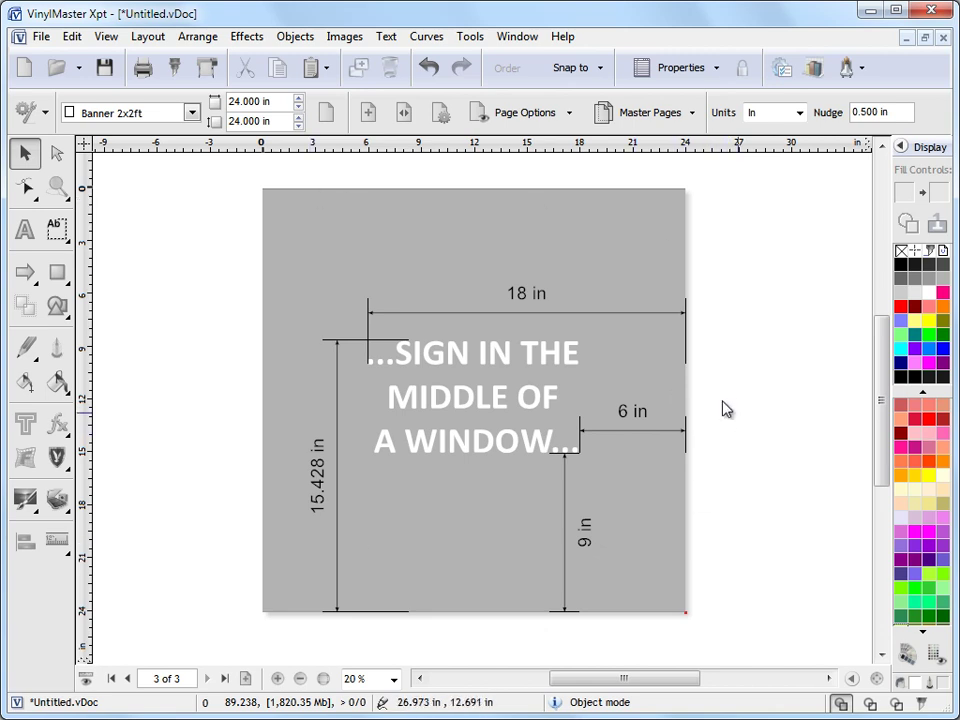
pyautogui.click(441, 370)
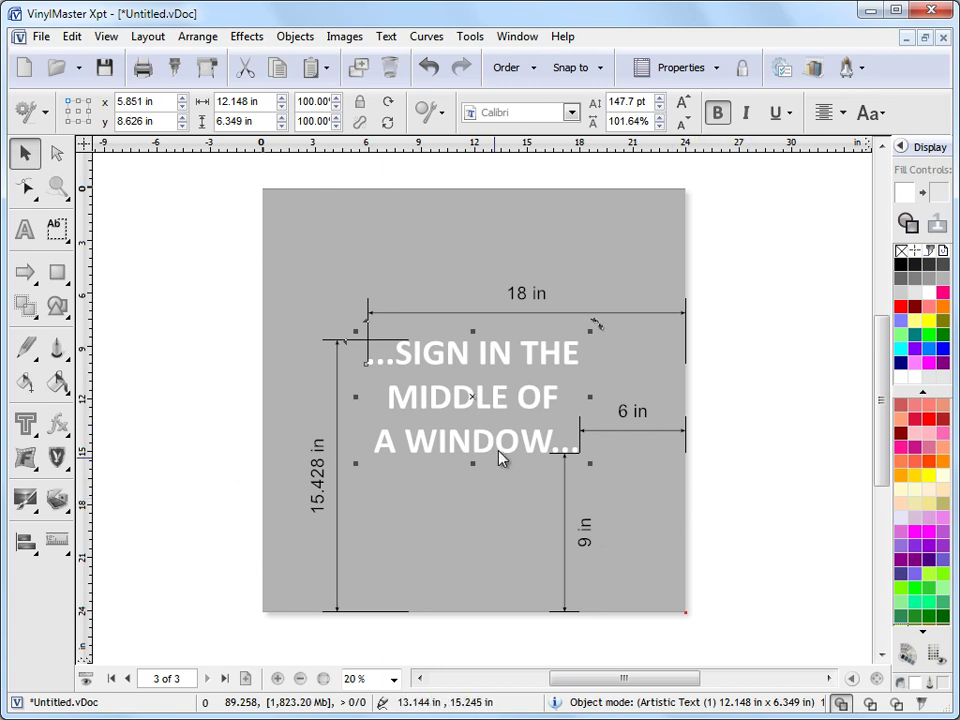
# Open the sign in Cutfile Manager for the Roland GX-24, checking the queued White job in Spooler first.
pyautogui.click(176, 72)
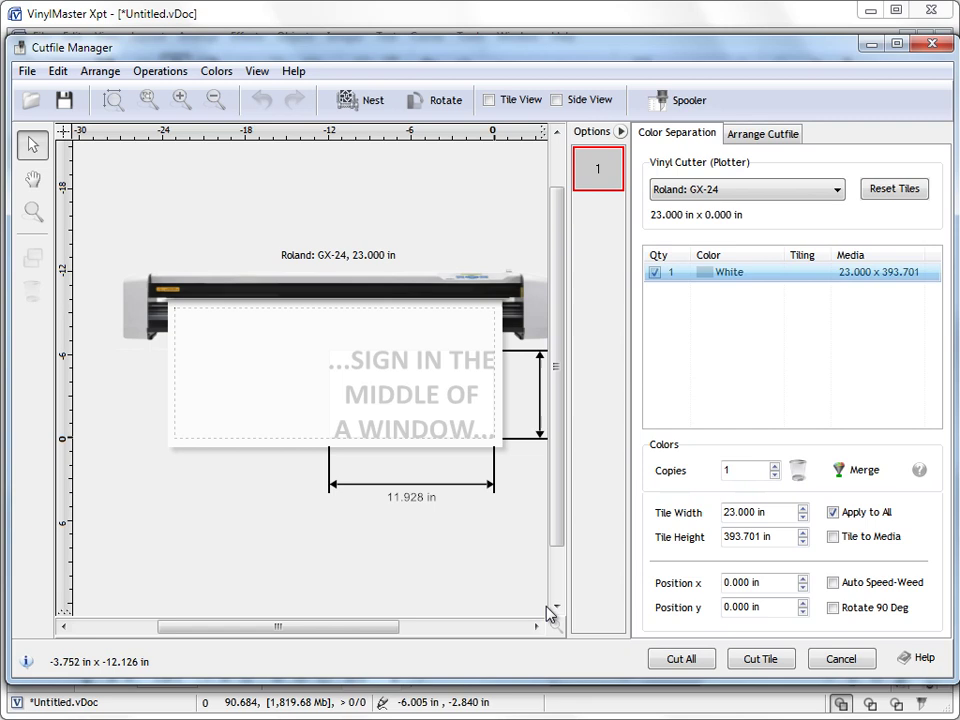
pyautogui.click(760, 658)
pyautogui.click(175, 145)
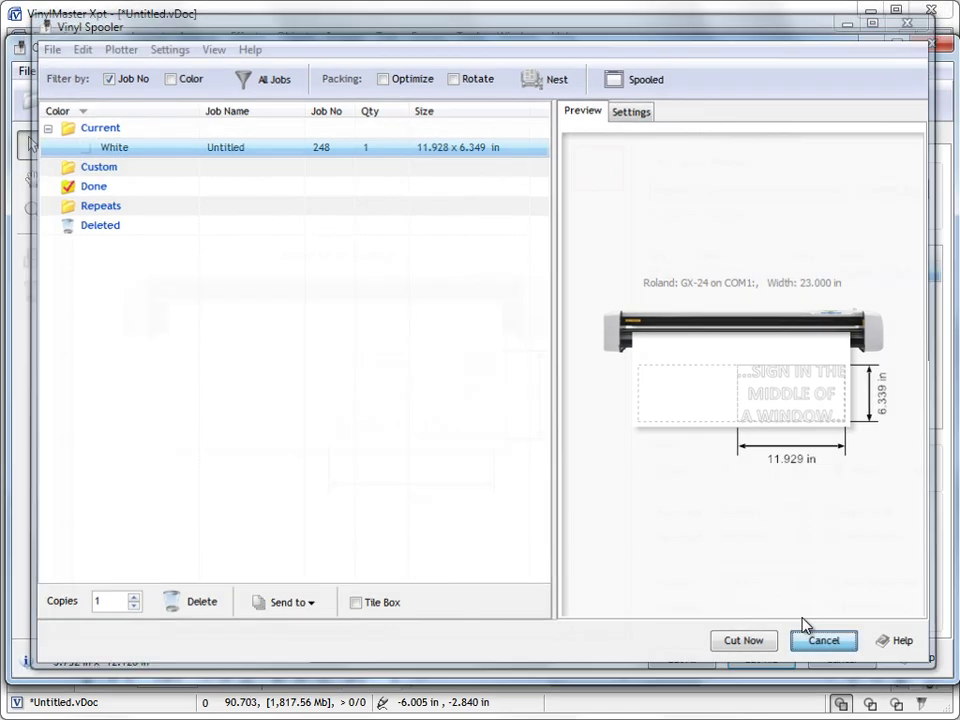
pyautogui.click(815, 642)
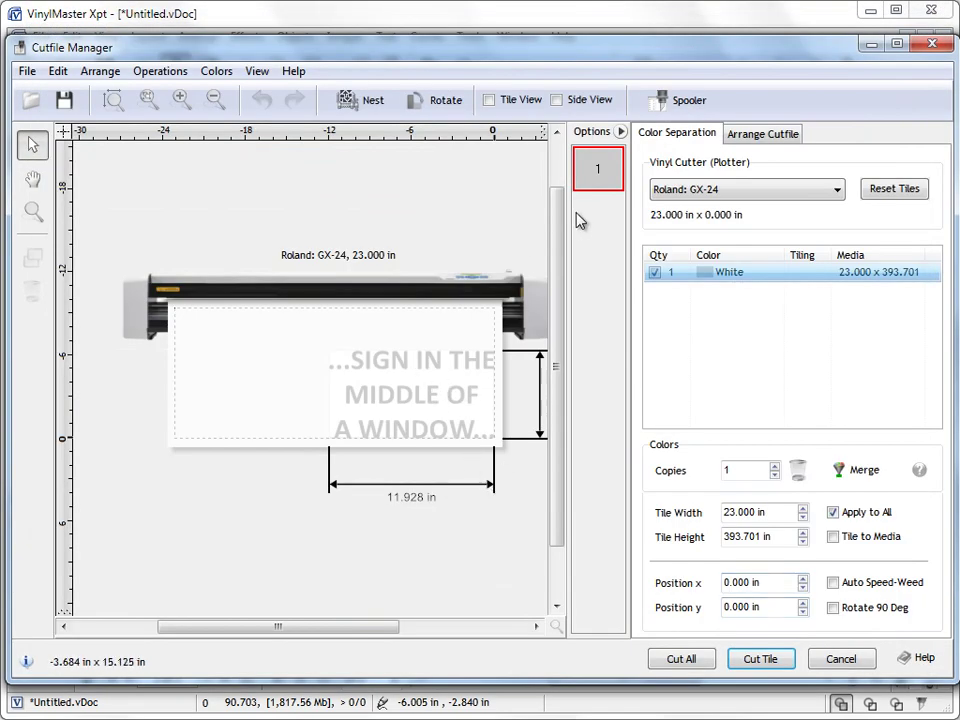
# Make the tile fit the whole media and select all three lines of the sign.
pyautogui.click(761, 135)
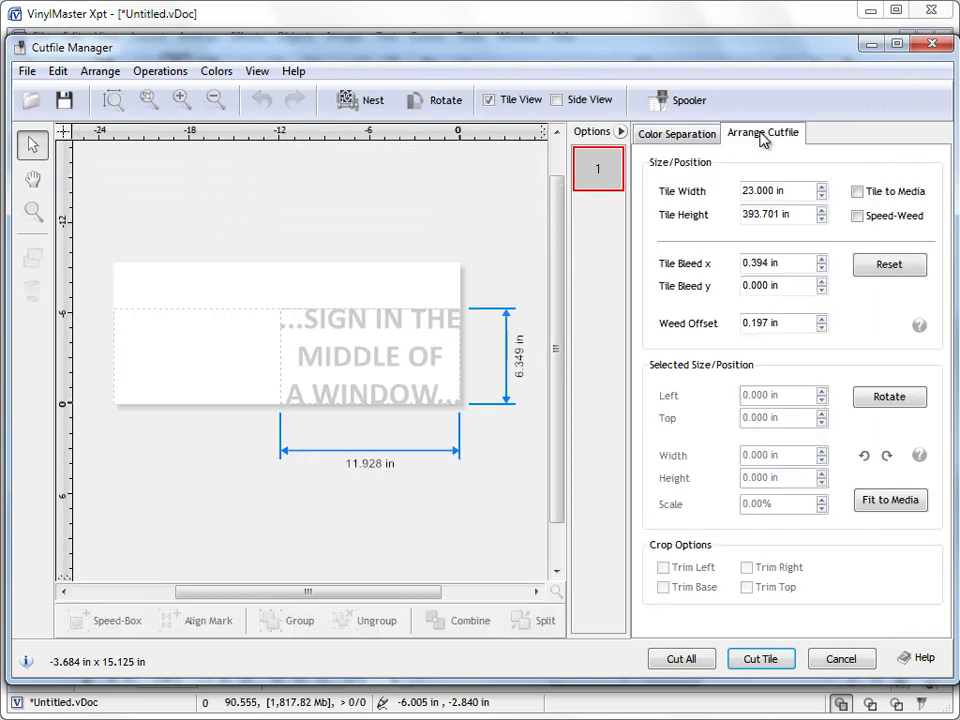
pyautogui.click(857, 192)
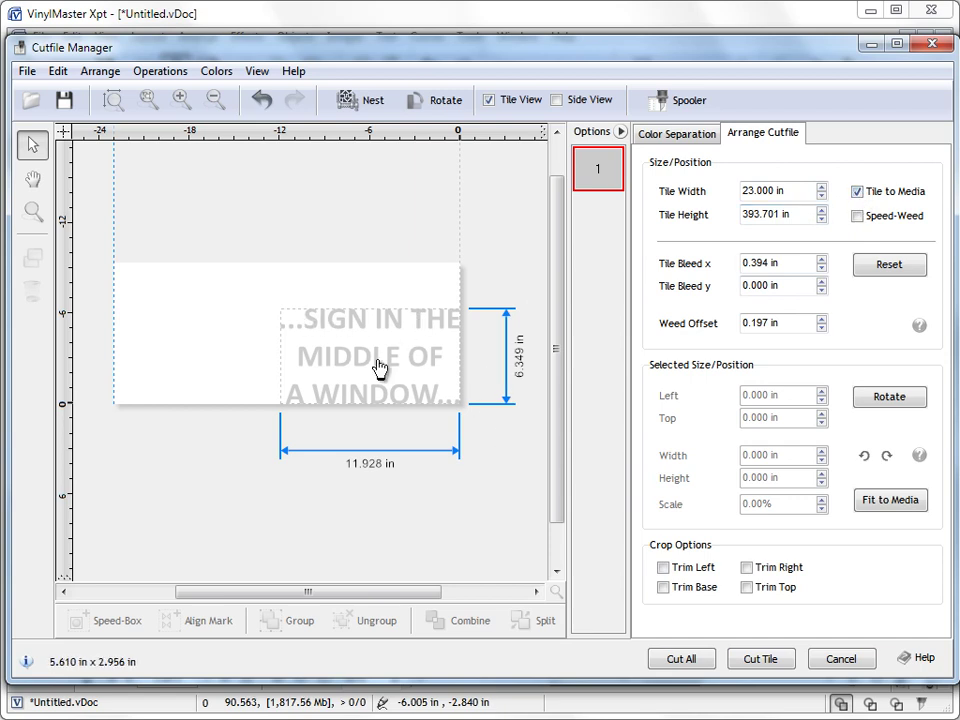
pyautogui.moveTo(378, 367); pyautogui.dragTo(279, 321)
pyautogui.click(259, 101)
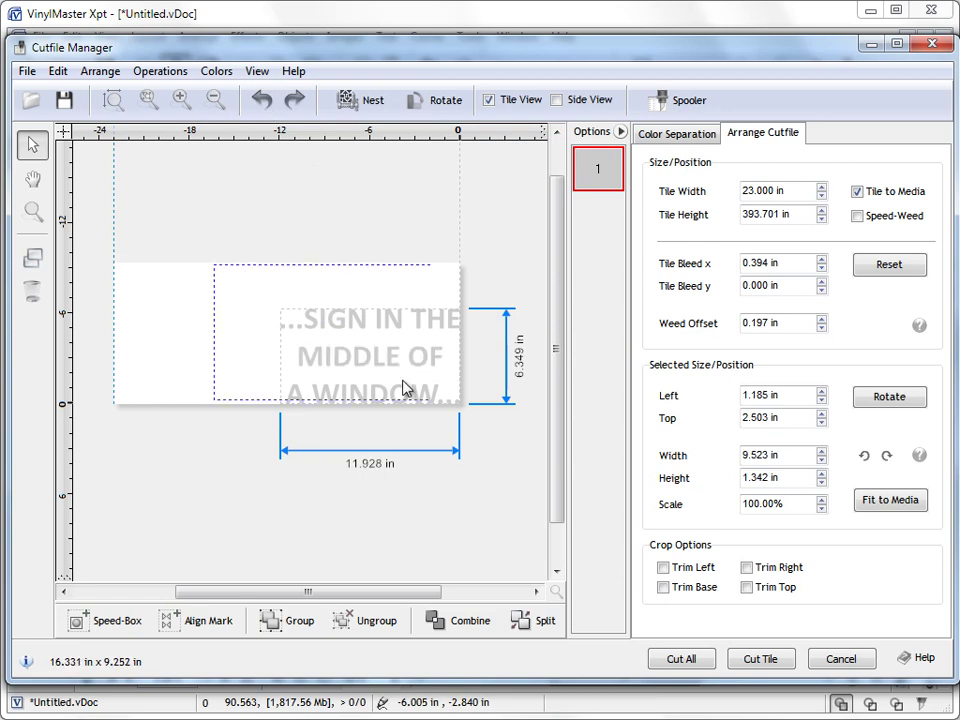
pyautogui.moveTo(403, 390); pyautogui.dragTo(347, 306)
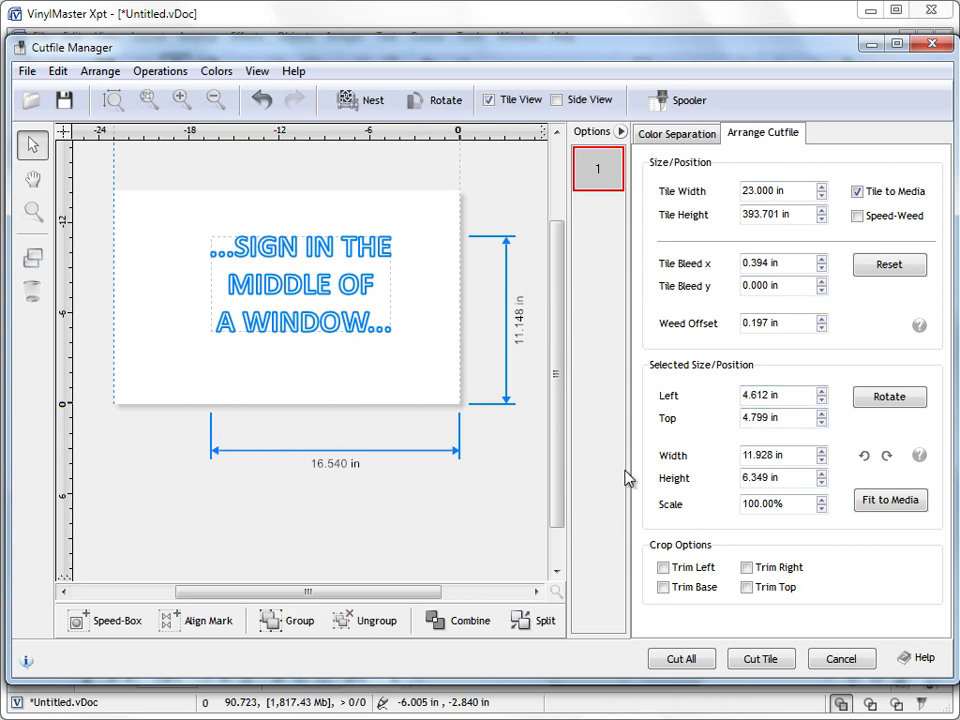
pyautogui.doubleClick(157, 43)
pyautogui.moveTo(325, 297); pyautogui.dragTo(388, 626)
pyautogui.moveTo(638, 637); pyautogui.dragTo(463, 61)
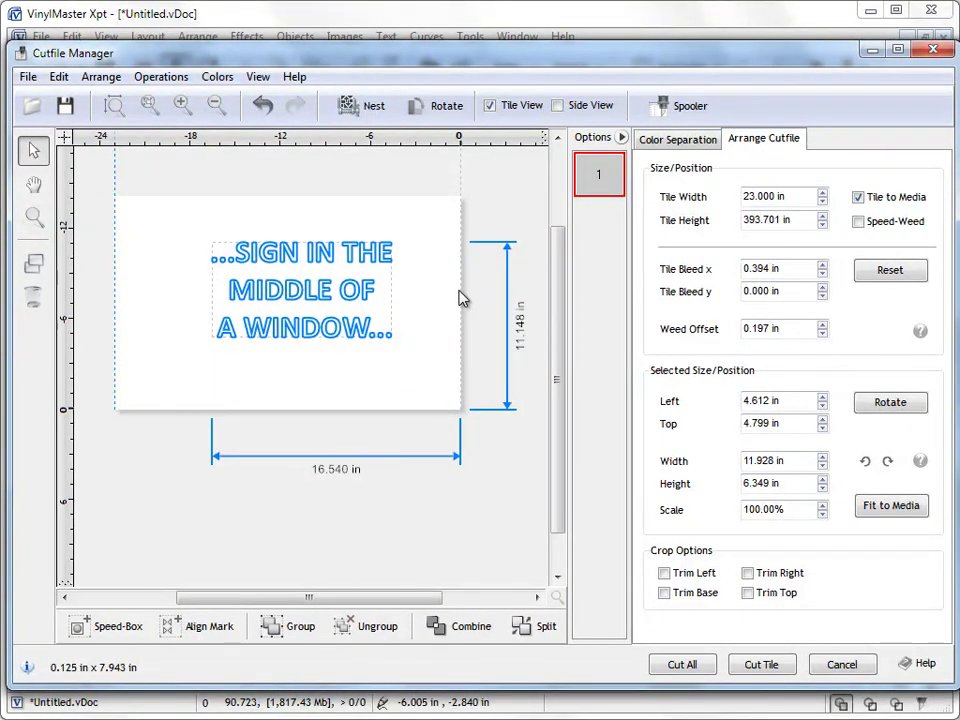
# Edit the sign's left and top offsets, giving a 9.000 in top offset, and preview it on the vinyl.
pyautogui.tripleClick(763, 400)
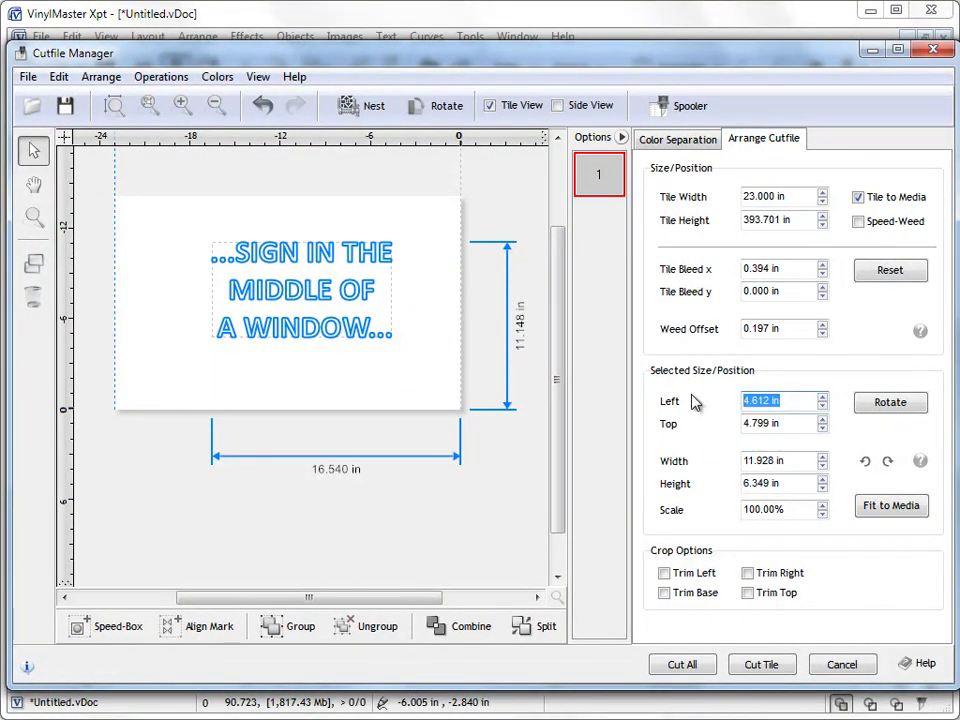
pyautogui.write('3')
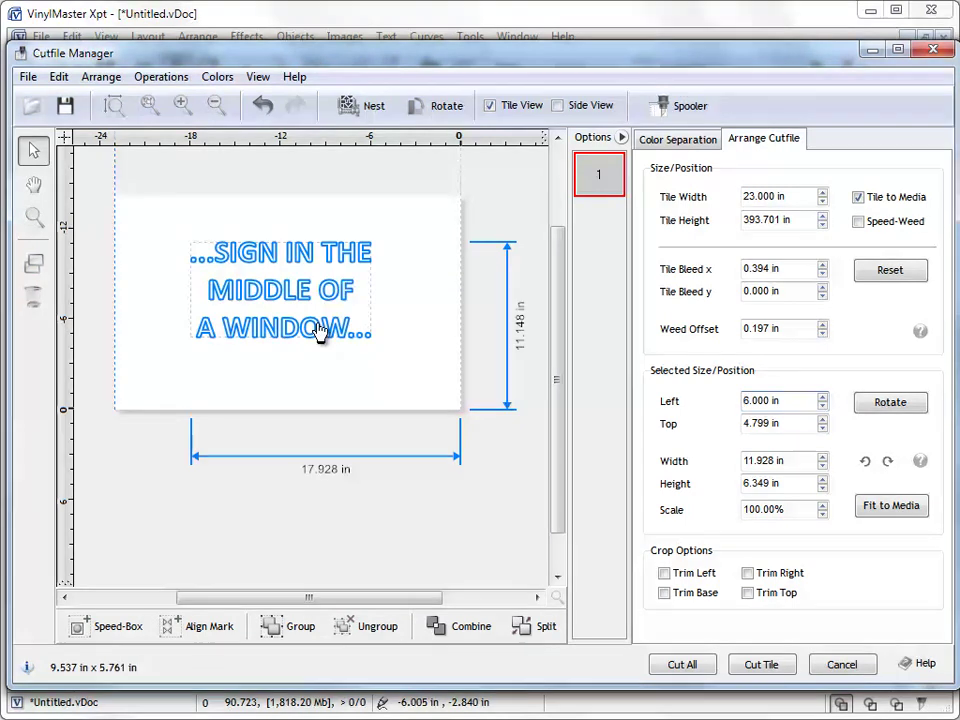
pyautogui.tripleClick(786, 422)
pyautogui.write('9')
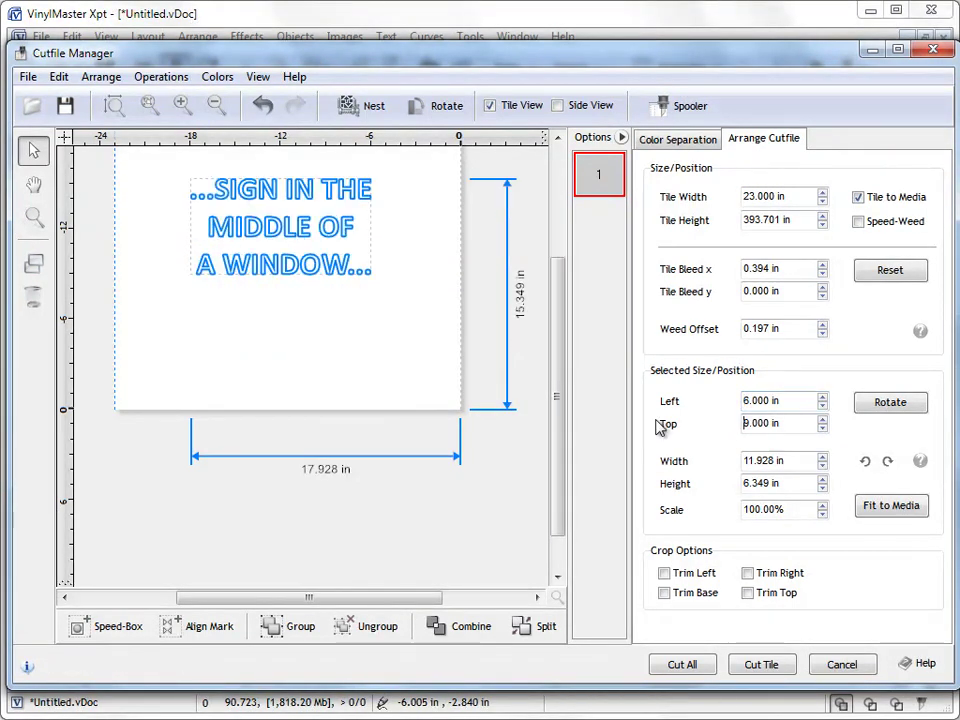
pyautogui.moveTo(553, 368); pyautogui.dragTo(566, 340)
pyautogui.moveTo(147, 191); pyautogui.dragTo(441, 364)
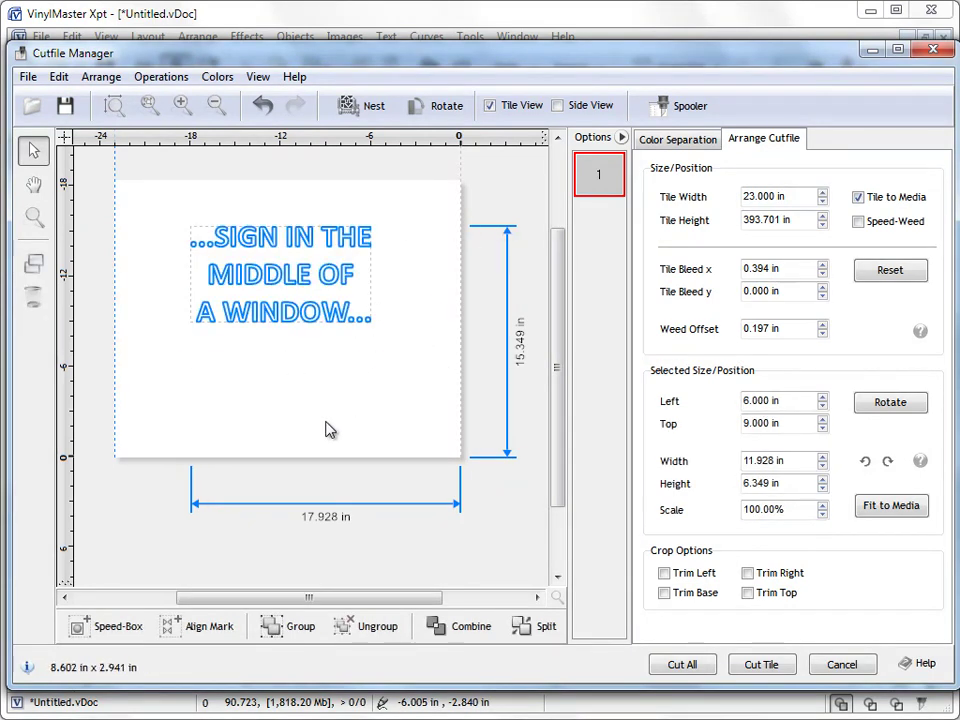
pyautogui.click(683, 145)
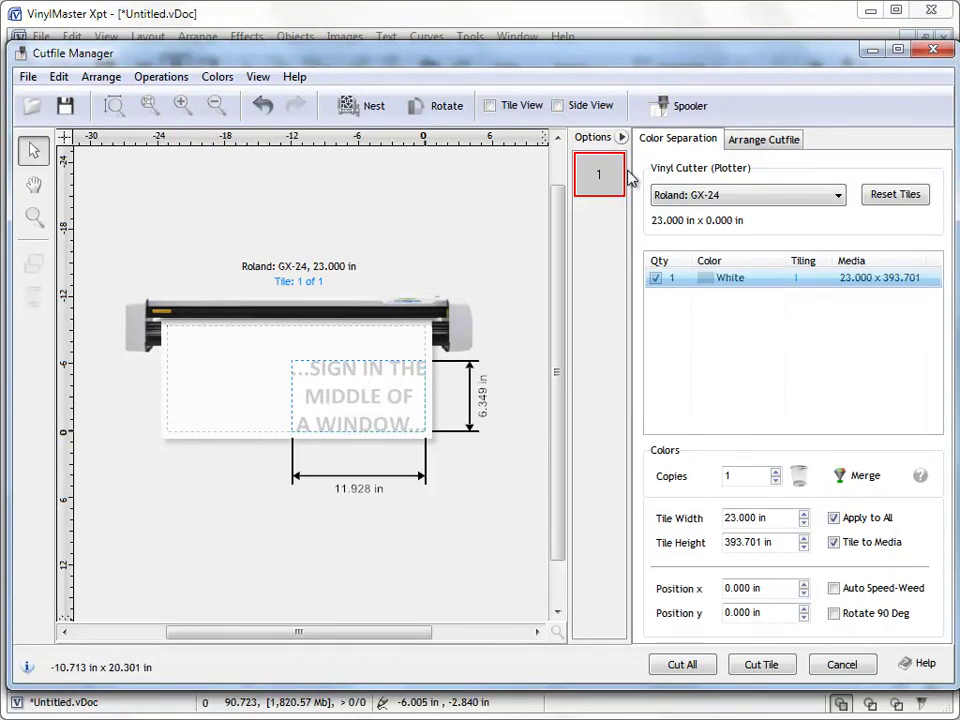
# In Arrange Cutfile, tick Trim Left and Trim Base, leaving Trim Right and Trim Top cleared.
pyautogui.click(530, 105)
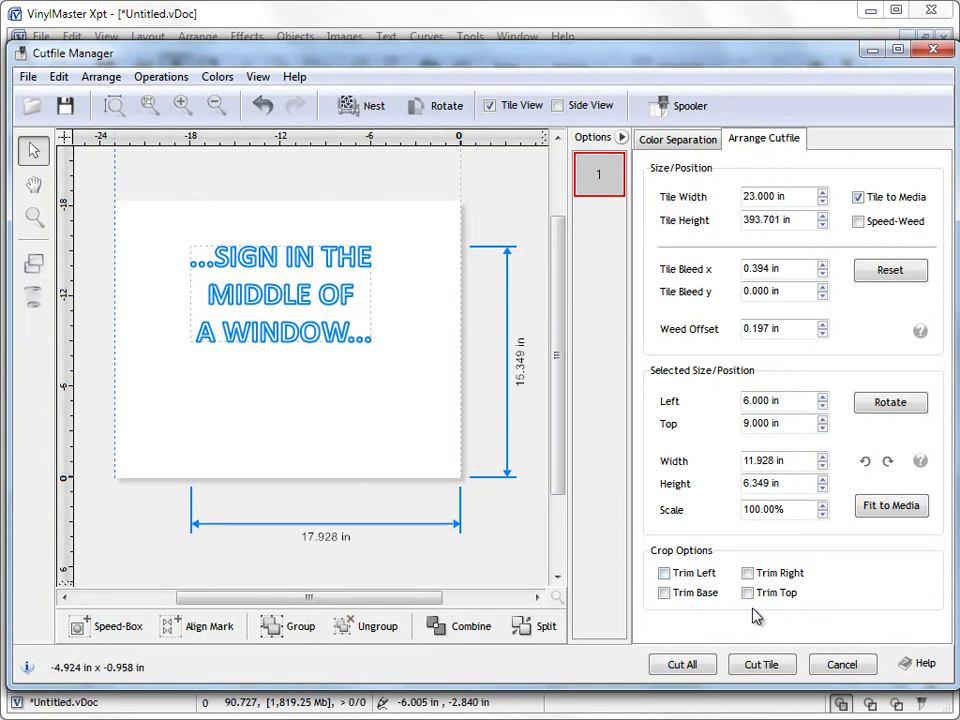
pyautogui.click(664, 575)
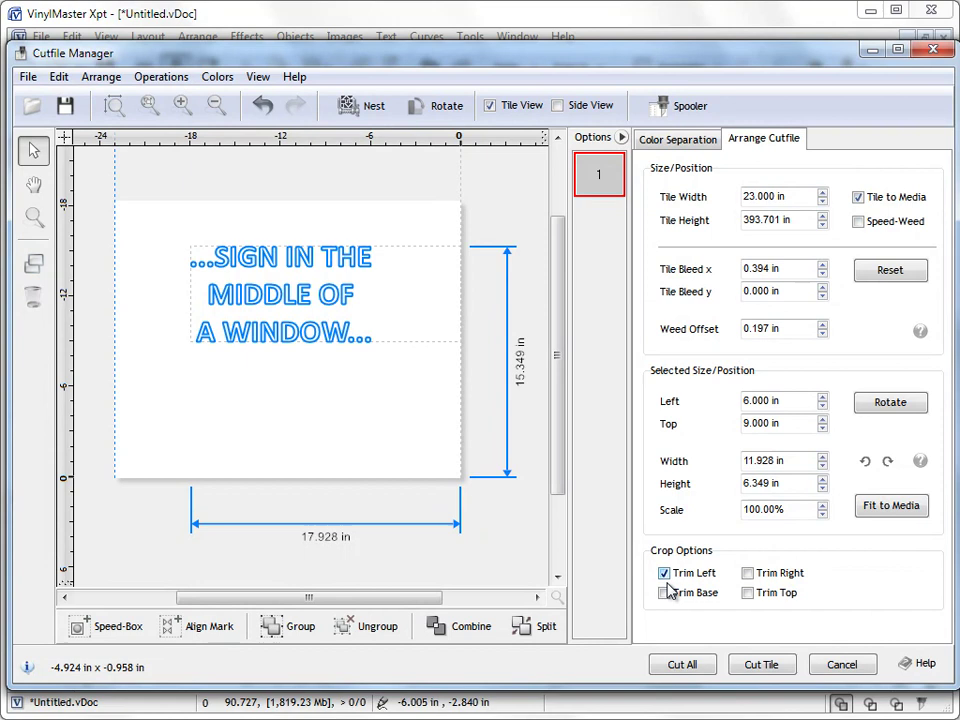
pyautogui.click(665, 593)
pyautogui.click(665, 593)
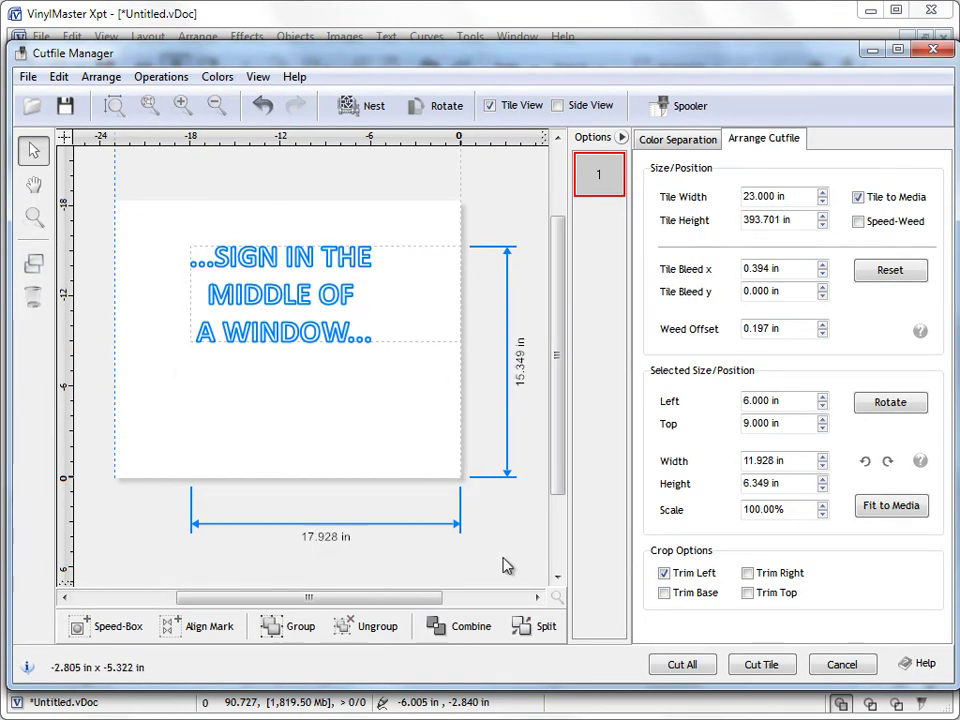
pyautogui.click(687, 595)
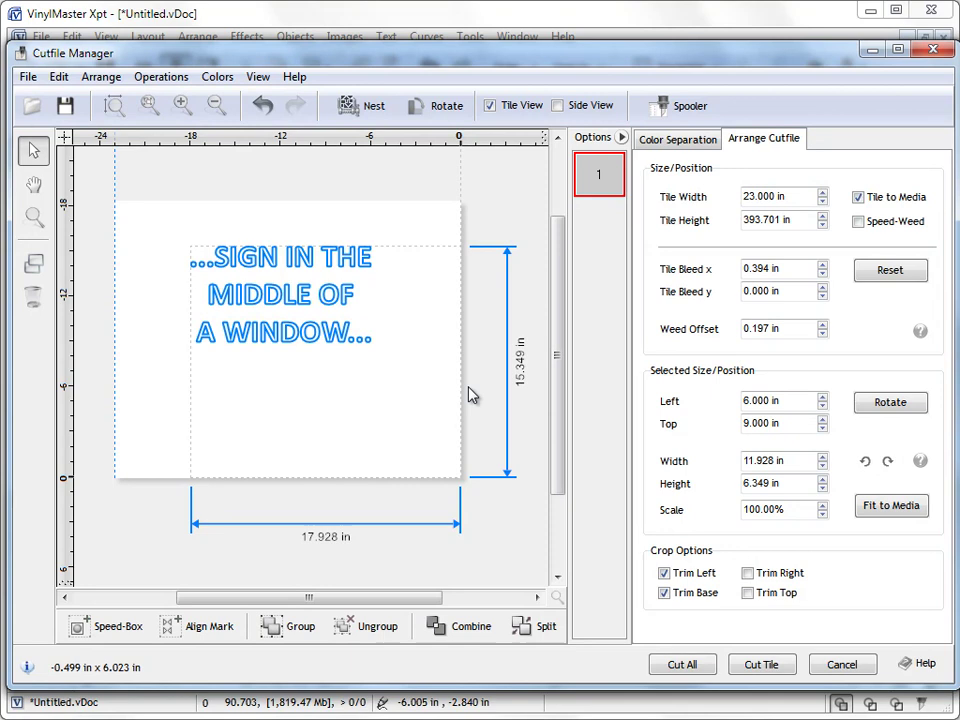
pyautogui.click(782, 577)
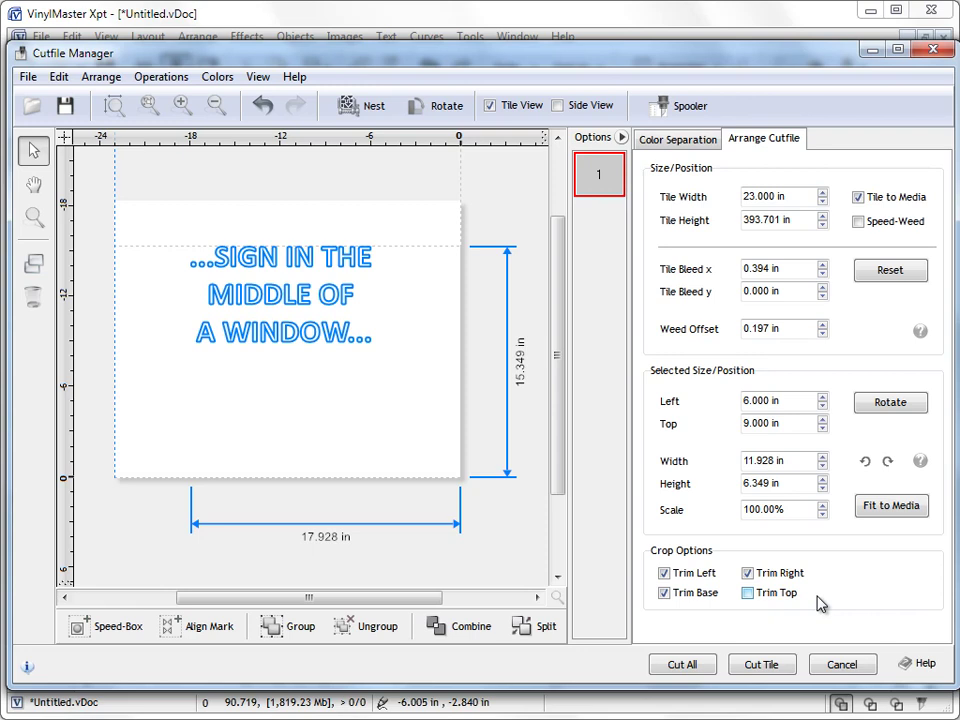
pyautogui.click(748, 594)
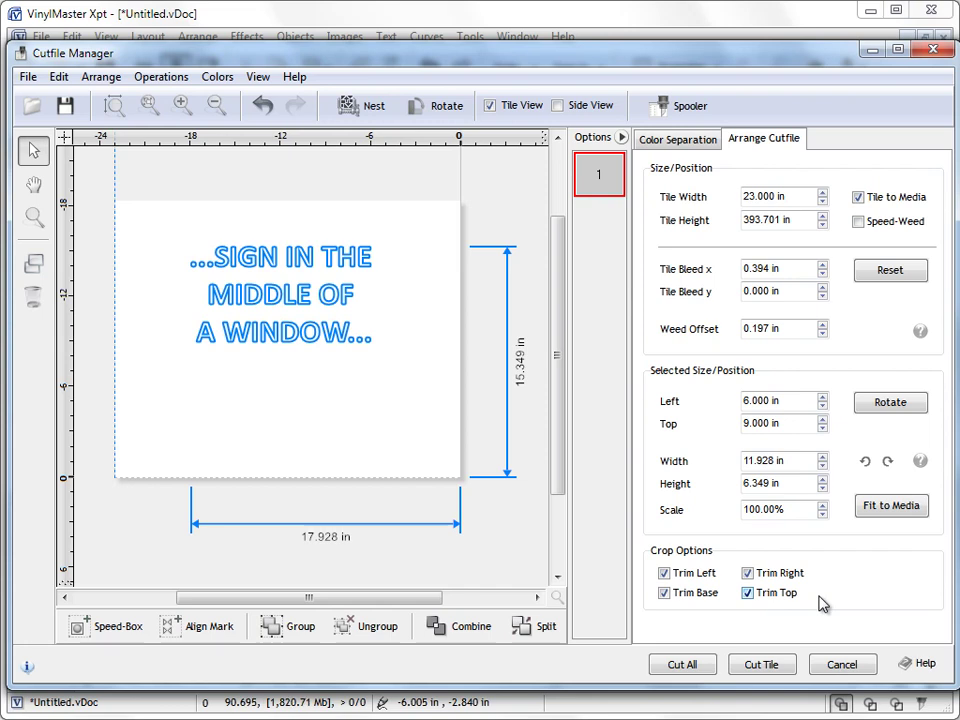
pyautogui.click(749, 594)
pyautogui.click(748, 574)
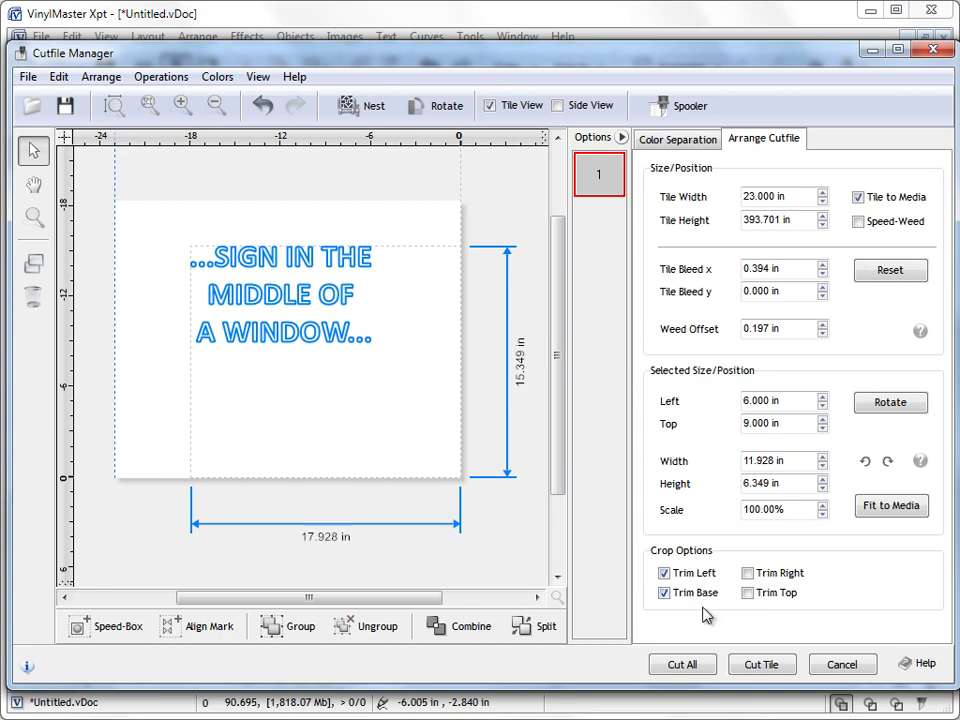
pyautogui.click(672, 141)
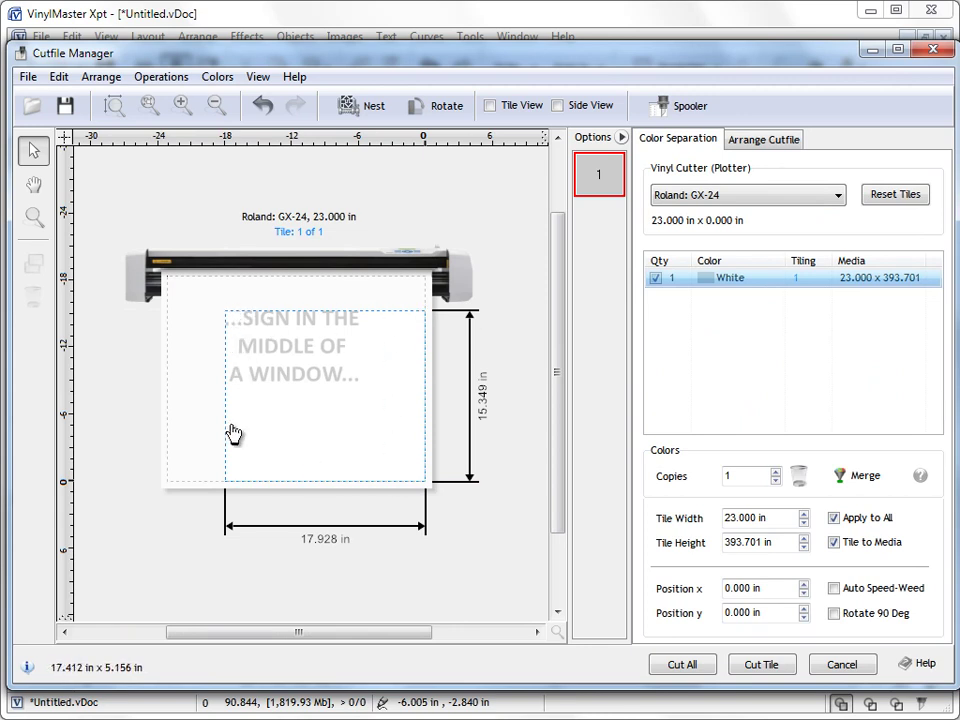
pyautogui.click(742, 141)
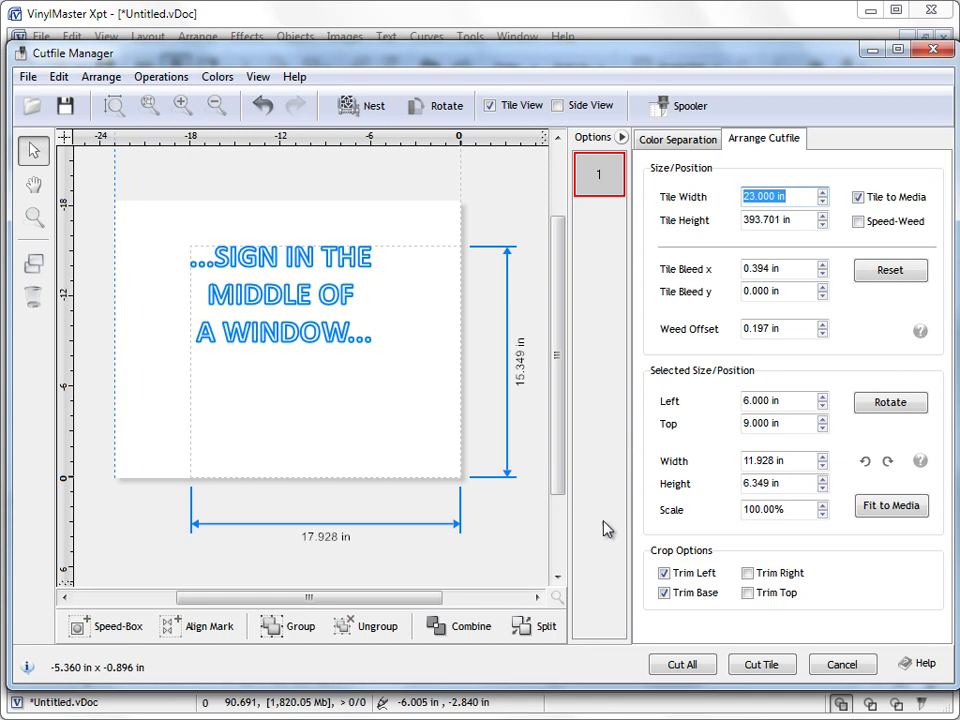
# Cut All to queue the 17.928 × 15.349 in sign, preview the White job, then cancel.
pyautogui.click(683, 665)
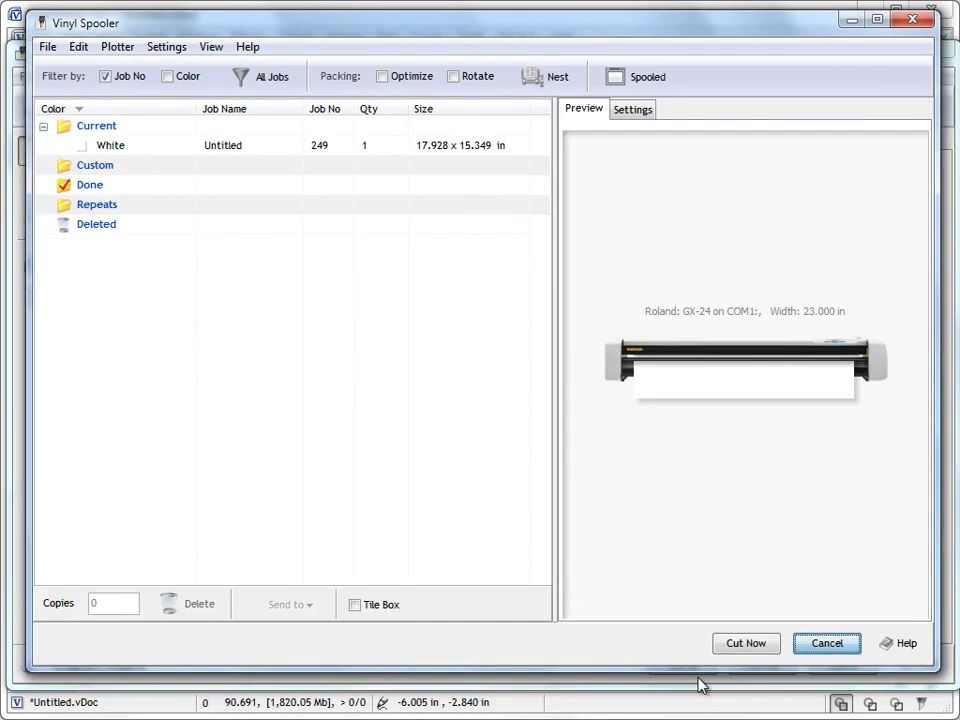
pyautogui.click(170, 150)
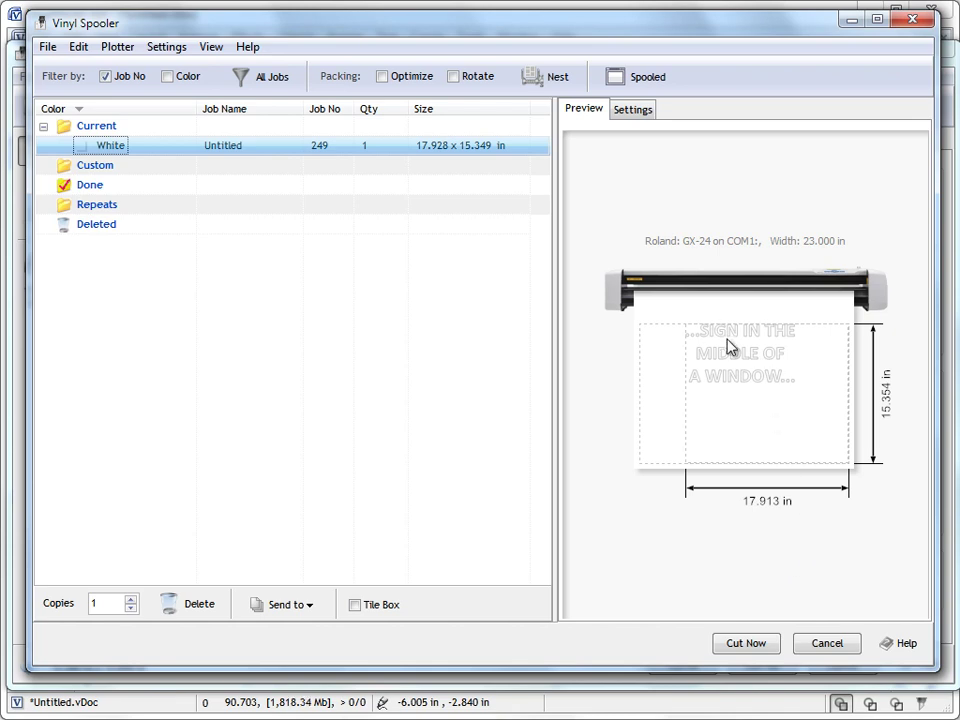
pyautogui.click(828, 643)
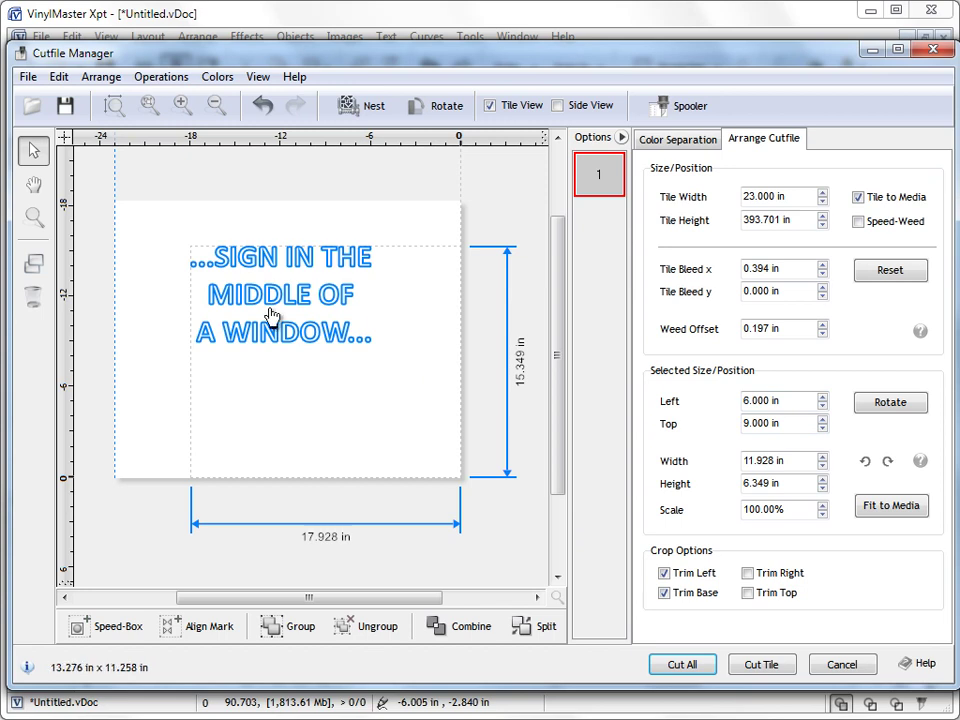
# Re-toggle Trim Base, then Cut All from Color Separation to queue the White sign as job 250.
pyautogui.click(680, 595)
pyautogui.click(678, 593)
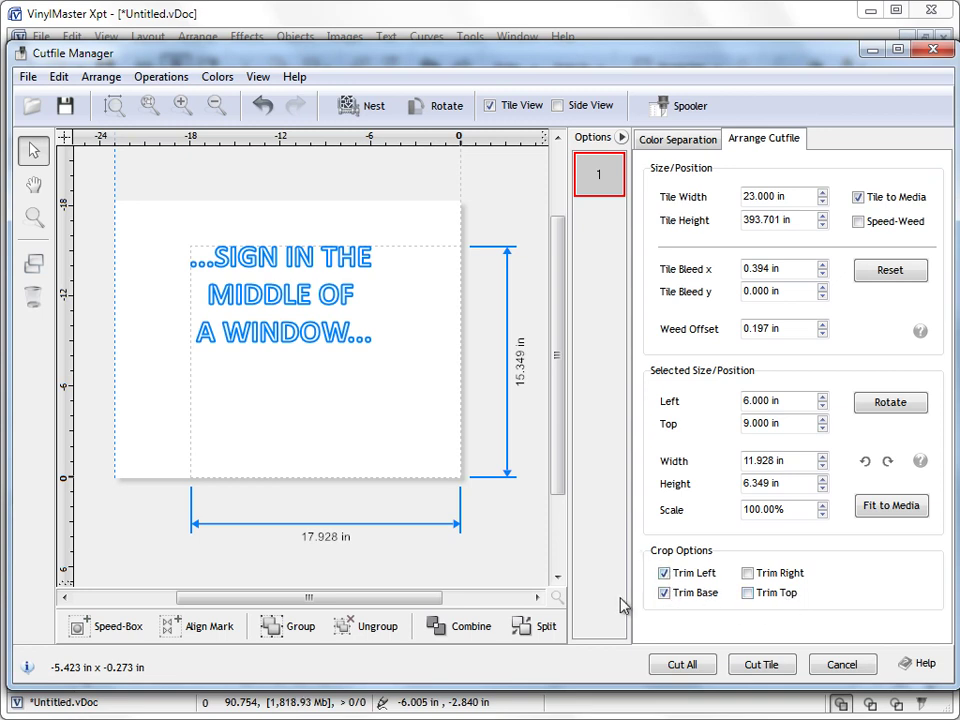
pyautogui.click(660, 142)
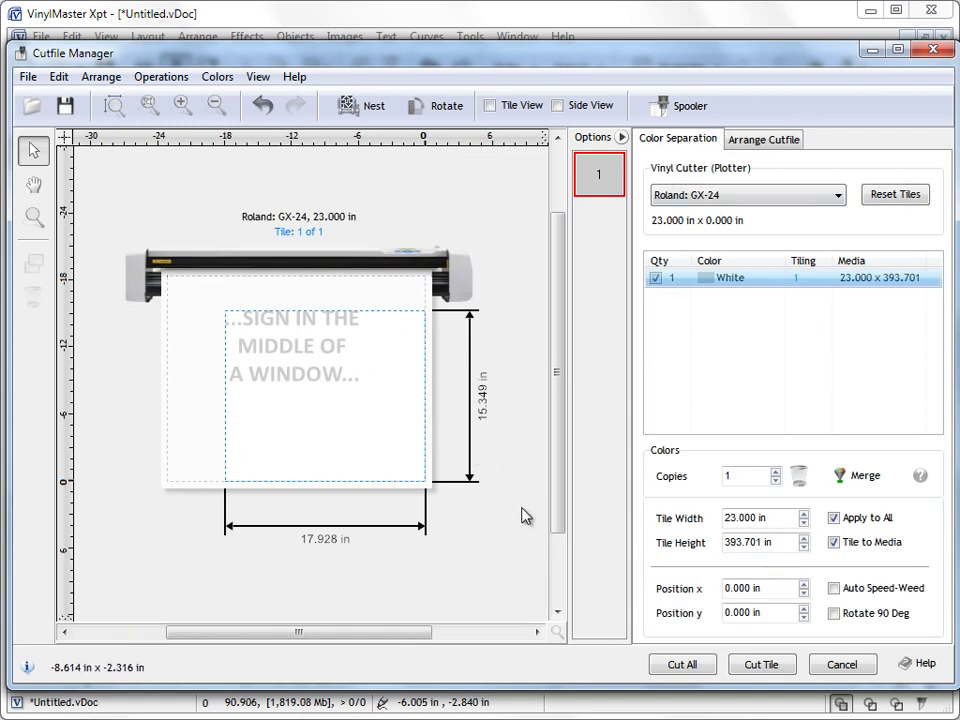
pyautogui.click(681, 664)
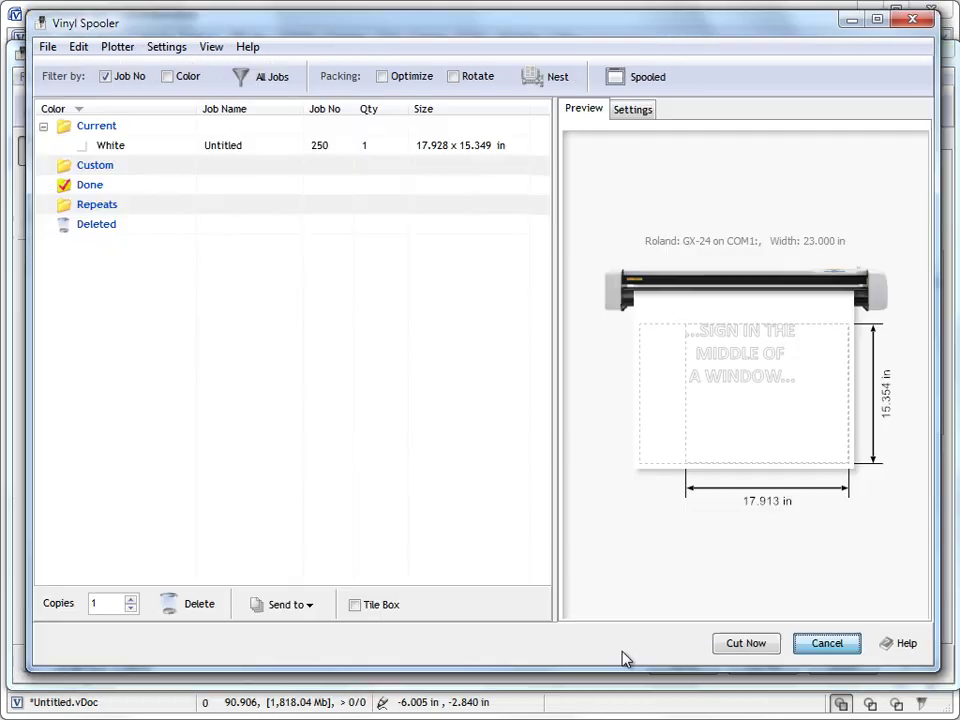
pyautogui.click(306, 146)
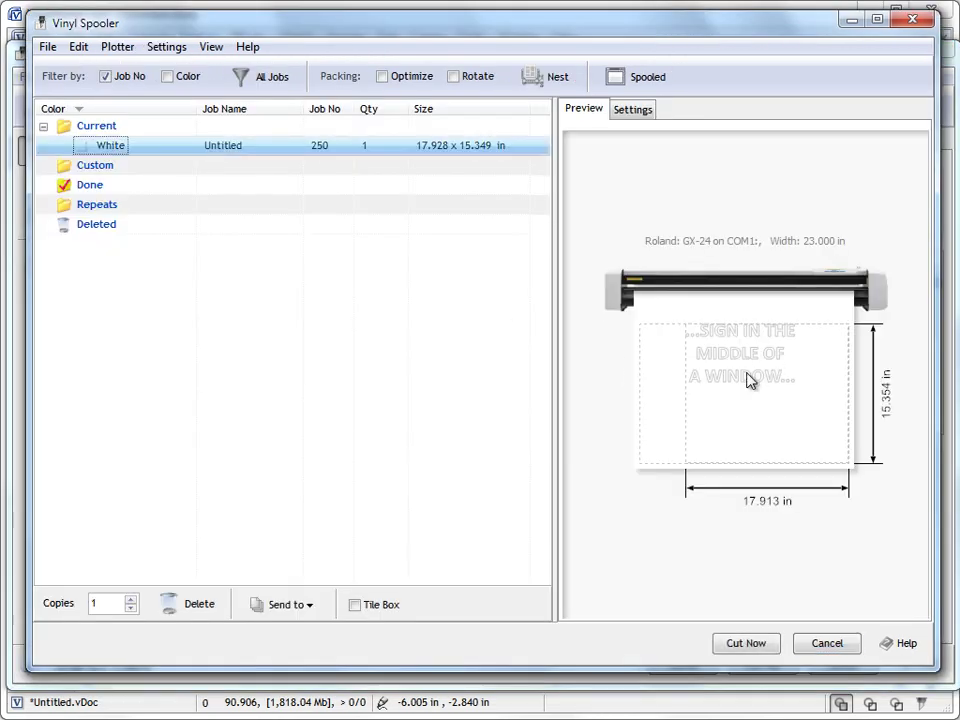